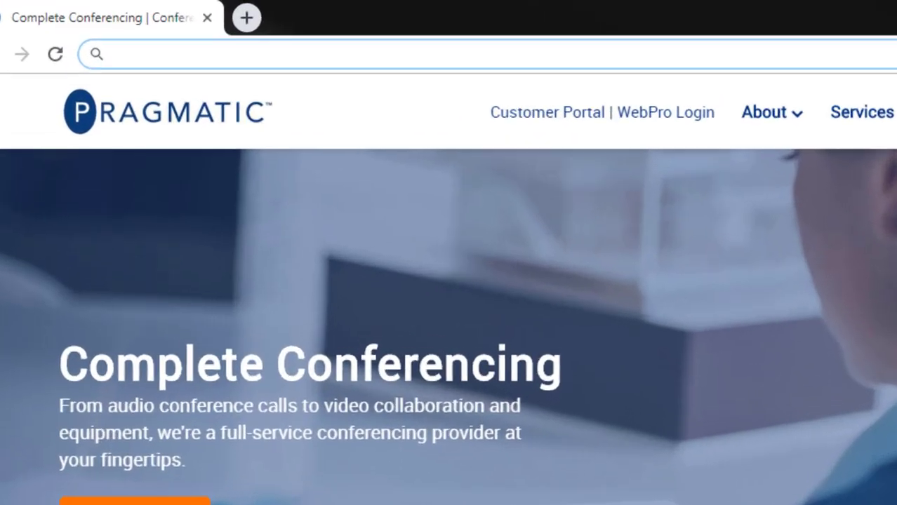
# - Go to rp1.vc and sign in to the portal with the account email and password
pyautogui.write('rp1.vc')
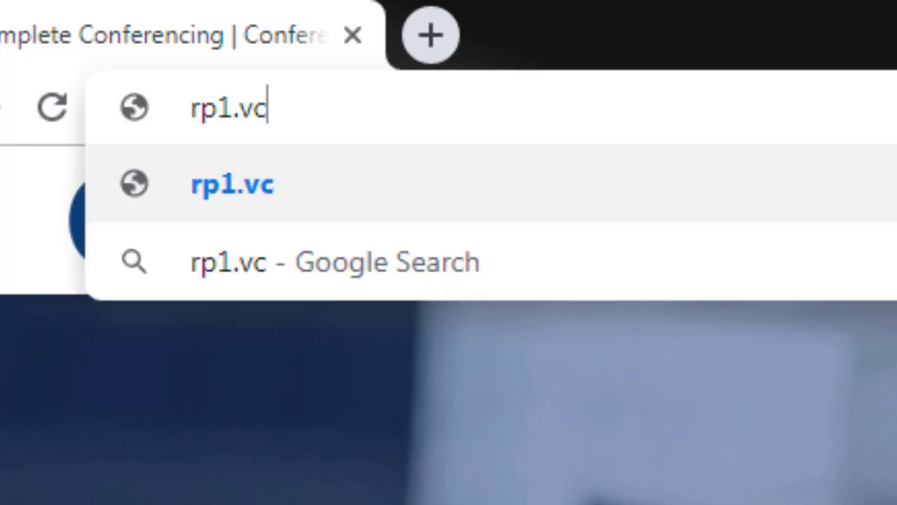
pyautogui.press('Return')
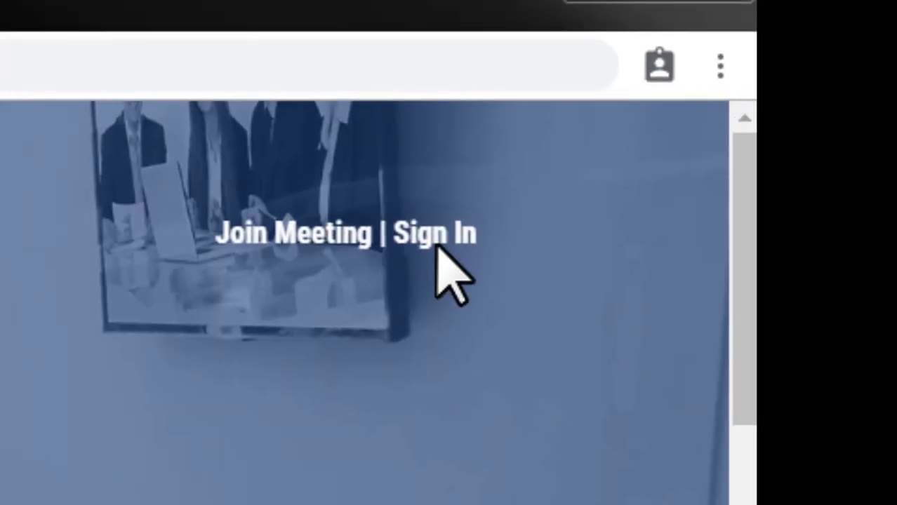
pyautogui.click(435, 242)
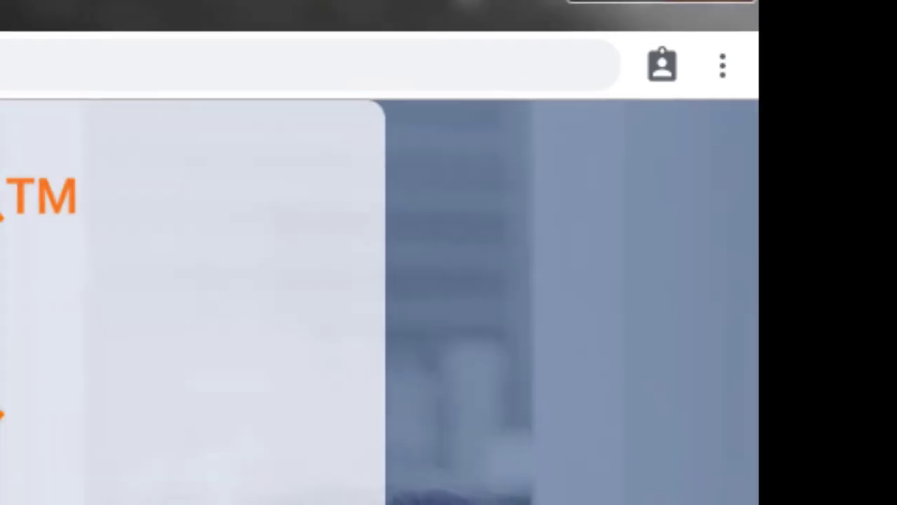
pyautogui.press('Tab')
pyautogui.write('**********')
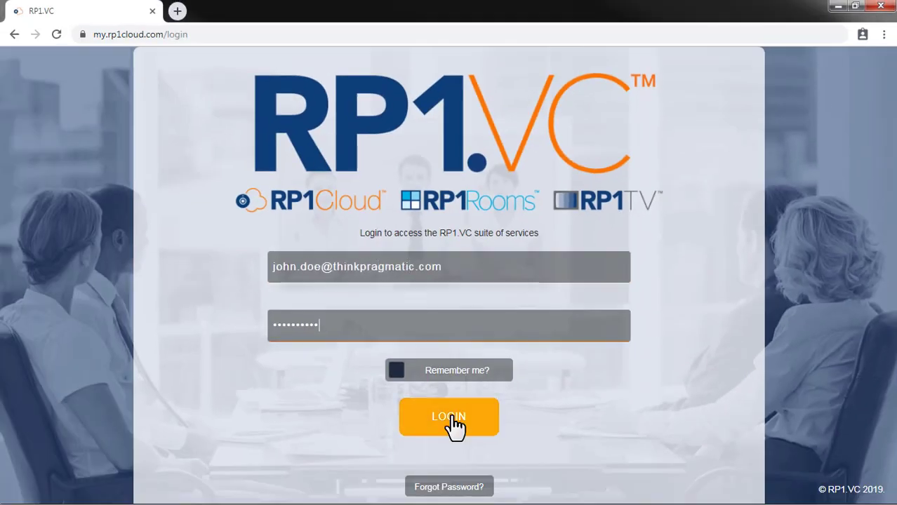
pyautogui.click(453, 417)
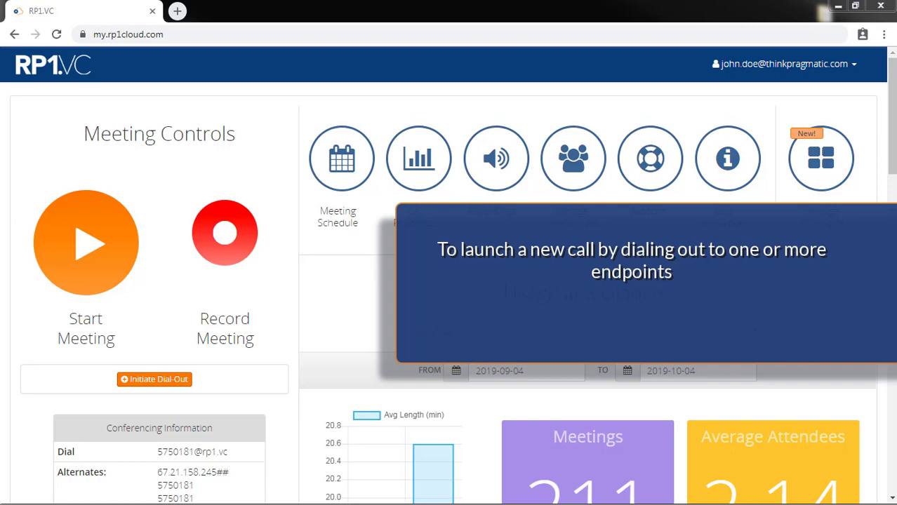
# - Open the Initiate Dial-Out dialog from Meeting Controls on the dashboard
pyautogui.click(153, 382)
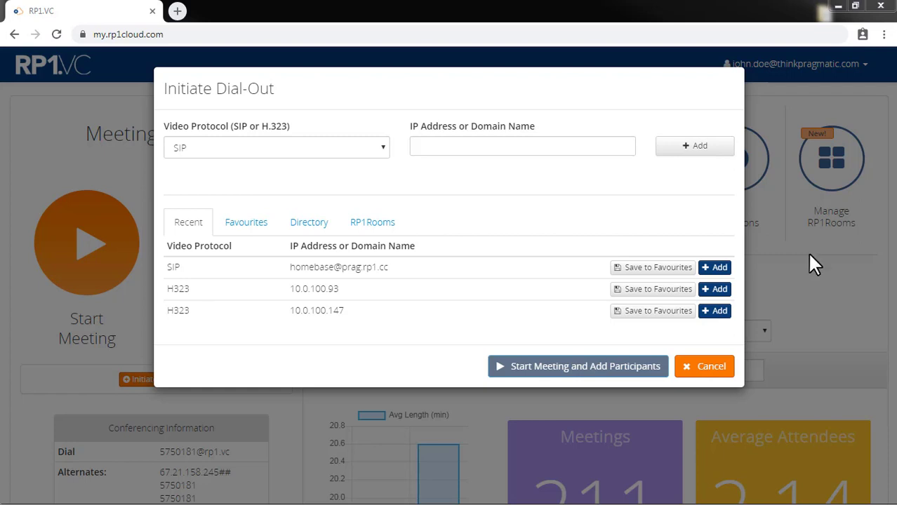
pyautogui.click(517, 148)
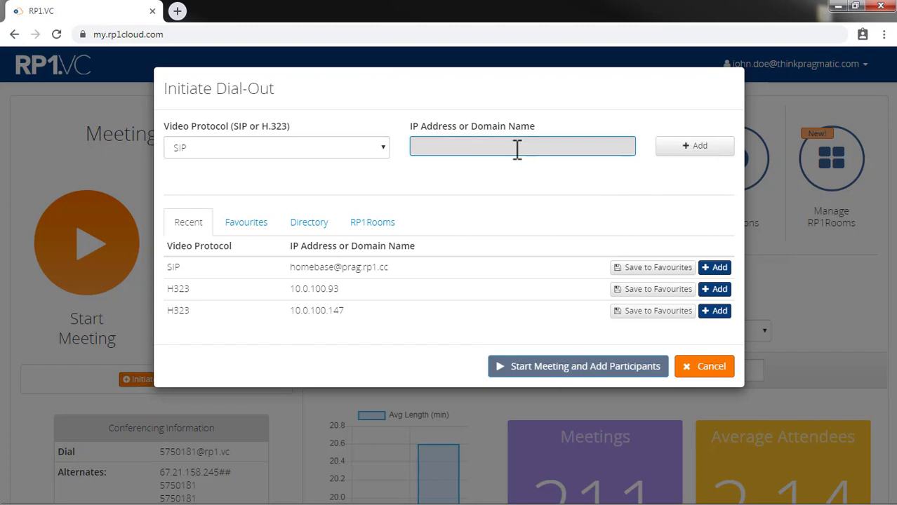
pyautogui.click(518, 223)
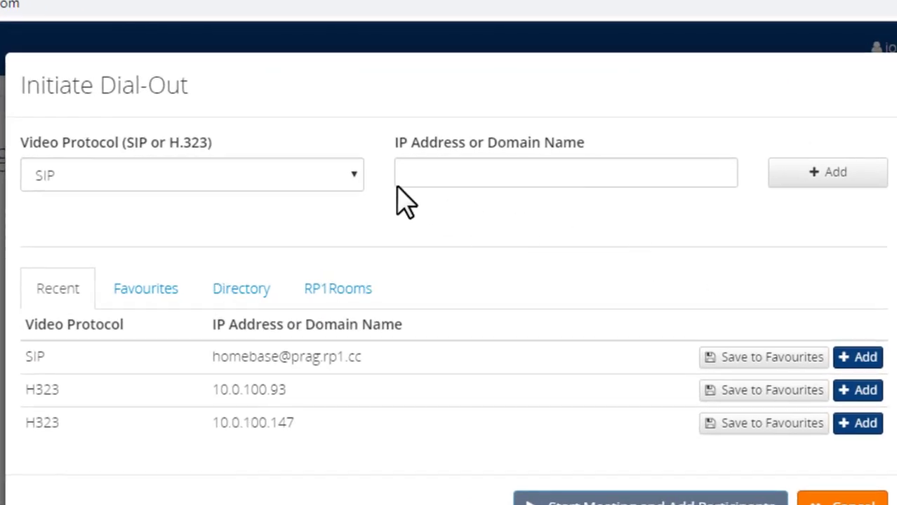
pyautogui.click(349, 177)
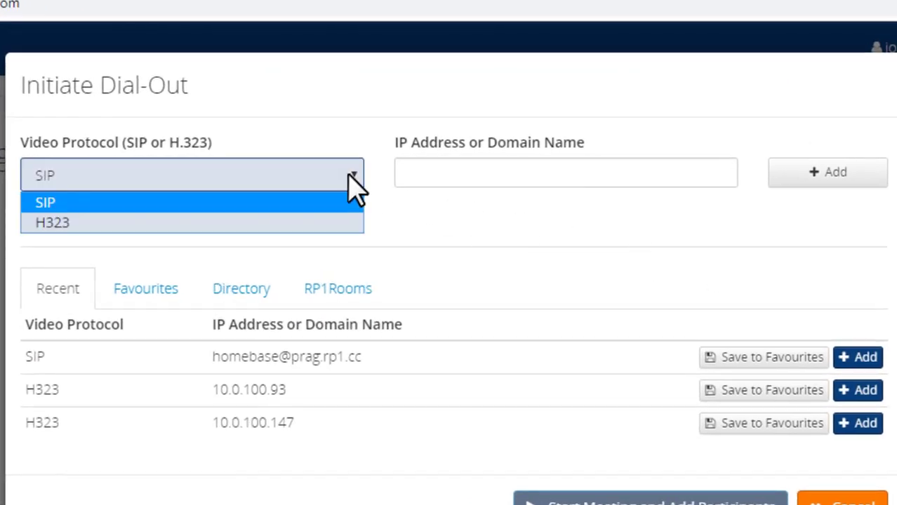
pyautogui.click(317, 203)
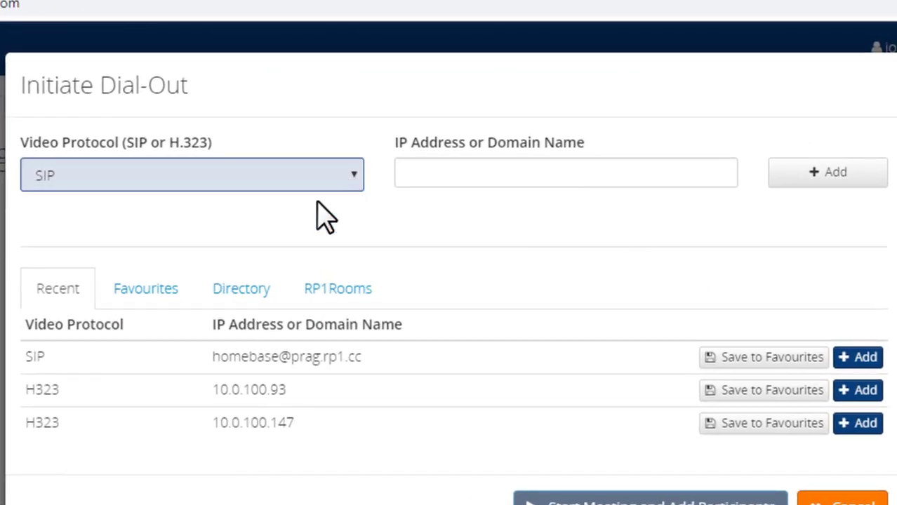
pyautogui.click(435, 174)
pyautogui.hotkey('ctrl', 'v')
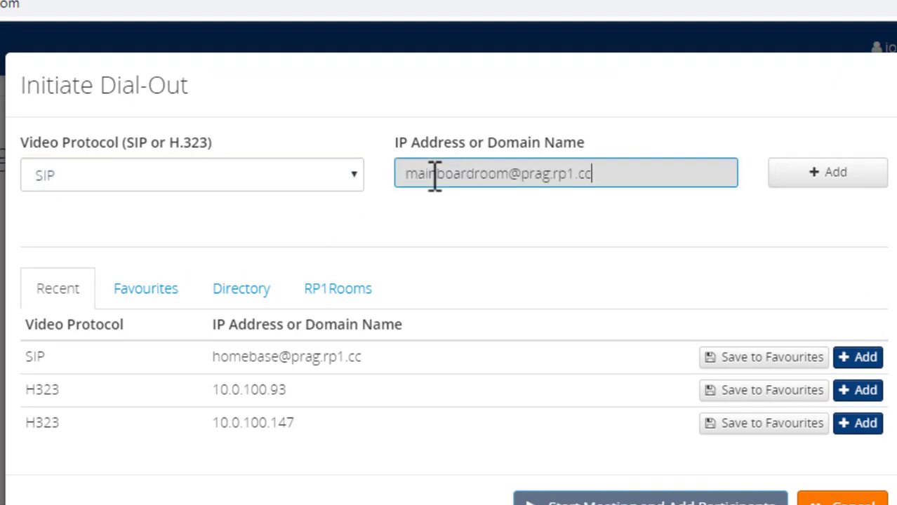
pyautogui.click(810, 176)
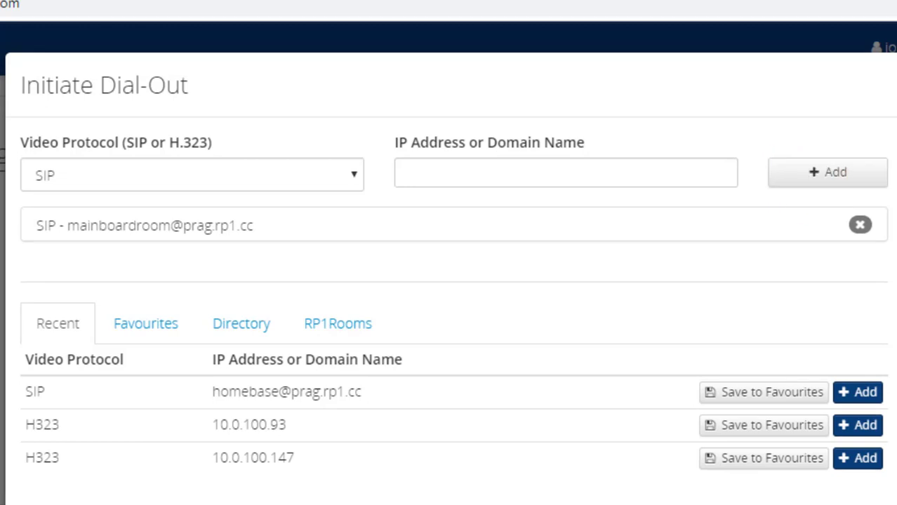
# - Switch the protocol to H323 and add endpoint 10.0.100.126
pyautogui.click(354, 180)
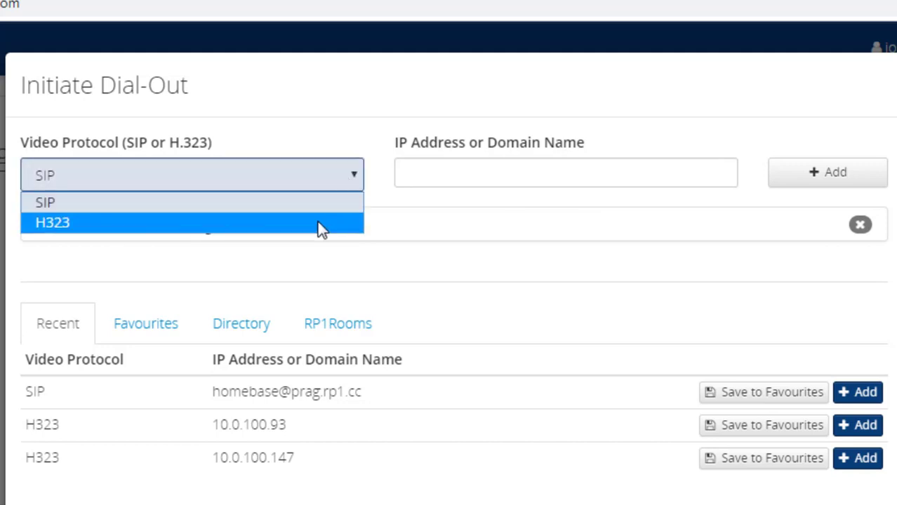
pyautogui.click(318, 222)
pyautogui.click(446, 176)
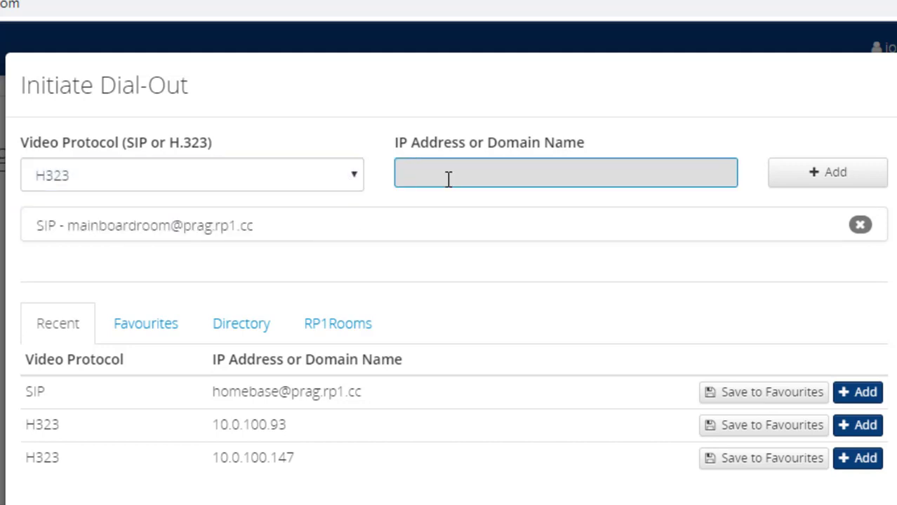
pyautogui.write('10.0.100.126')
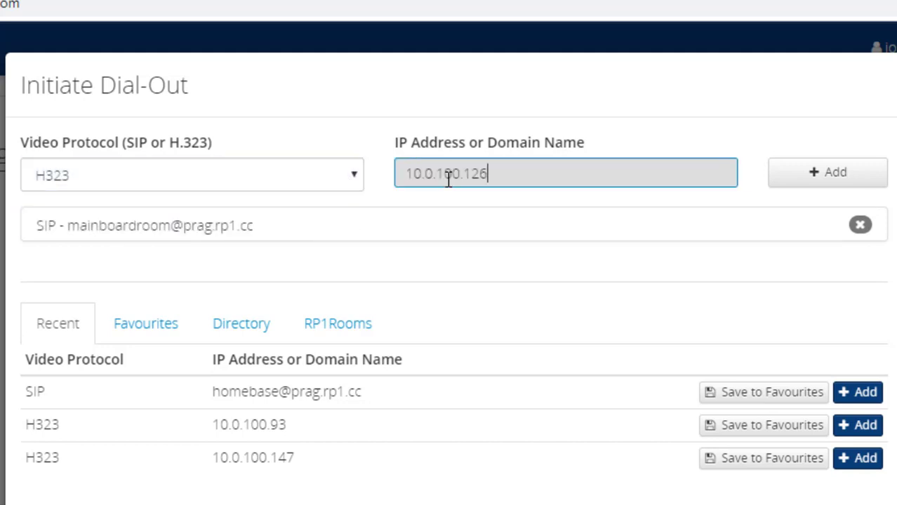
pyautogui.click(801, 180)
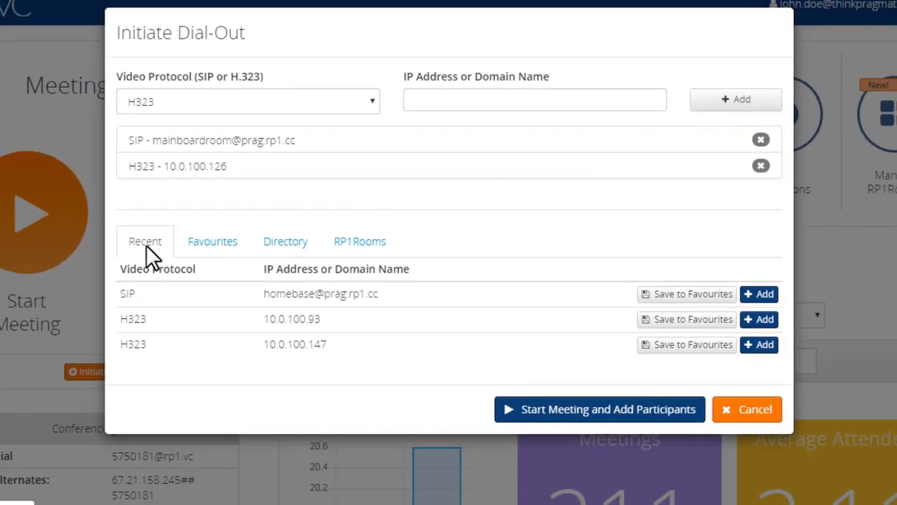
pyautogui.click(212, 250)
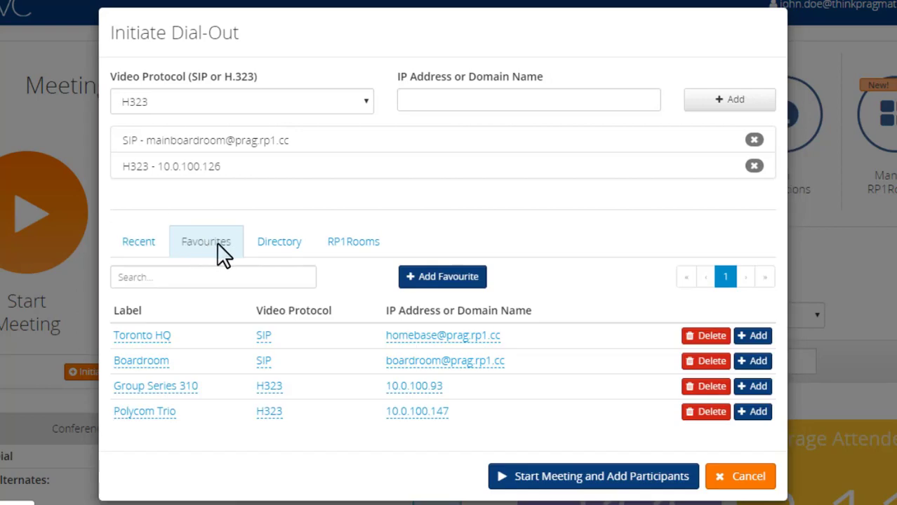
pyautogui.click(275, 245)
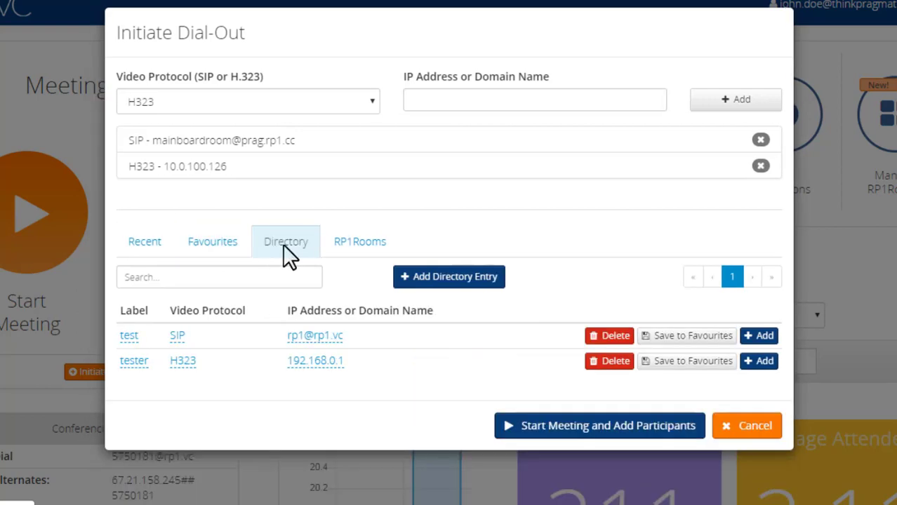
pyautogui.click(351, 242)
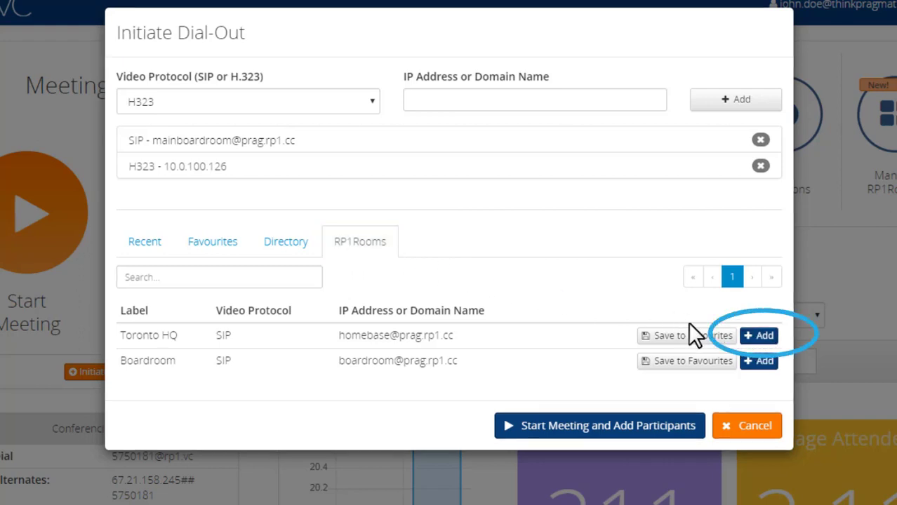
pyautogui.click(132, 244)
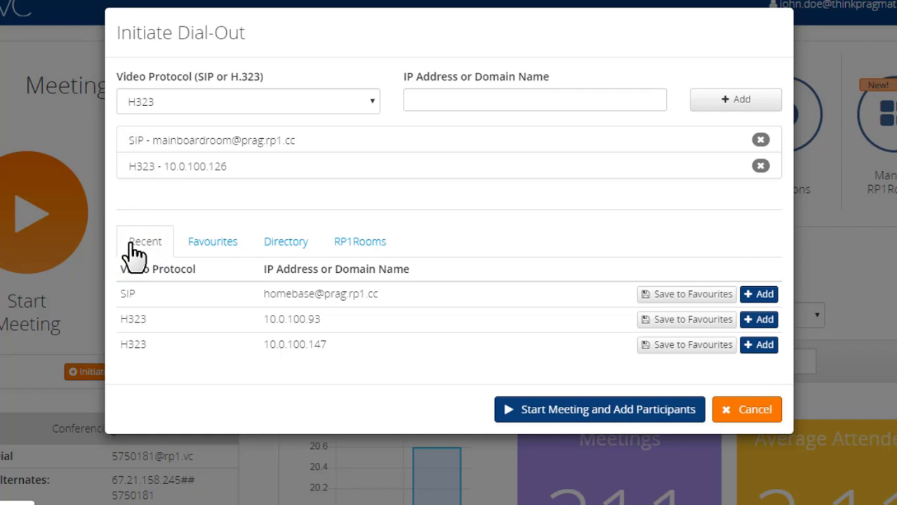
# - Add H323 endpoint 10.0.100.147 to the dial-out list and save it as a favourite
pyautogui.click(765, 344)
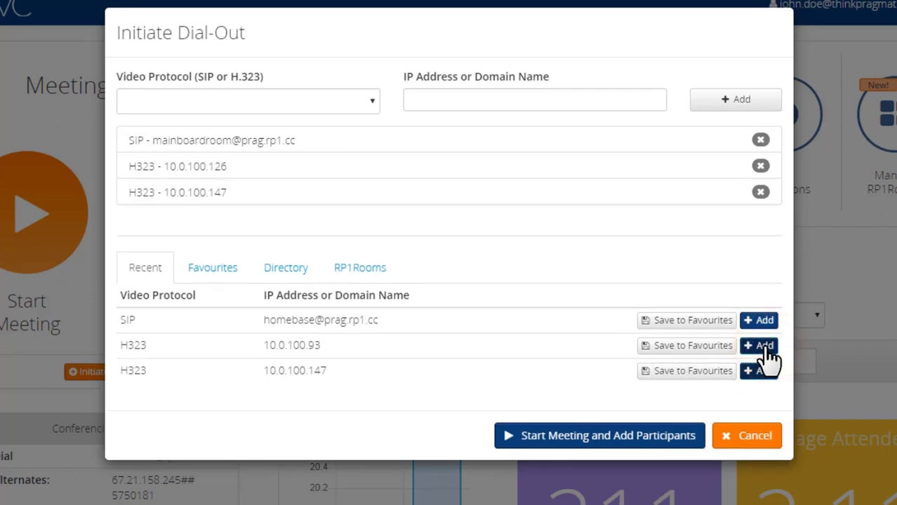
pyautogui.click(661, 372)
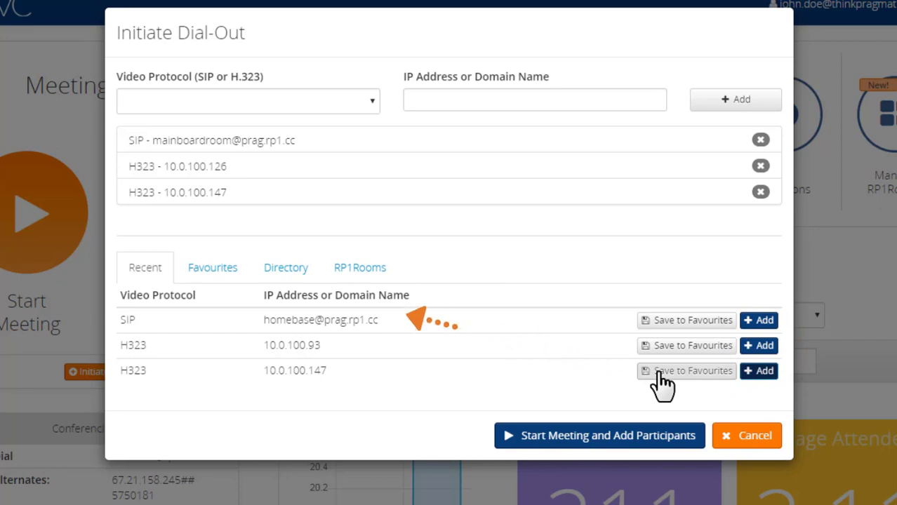
pyautogui.click(212, 268)
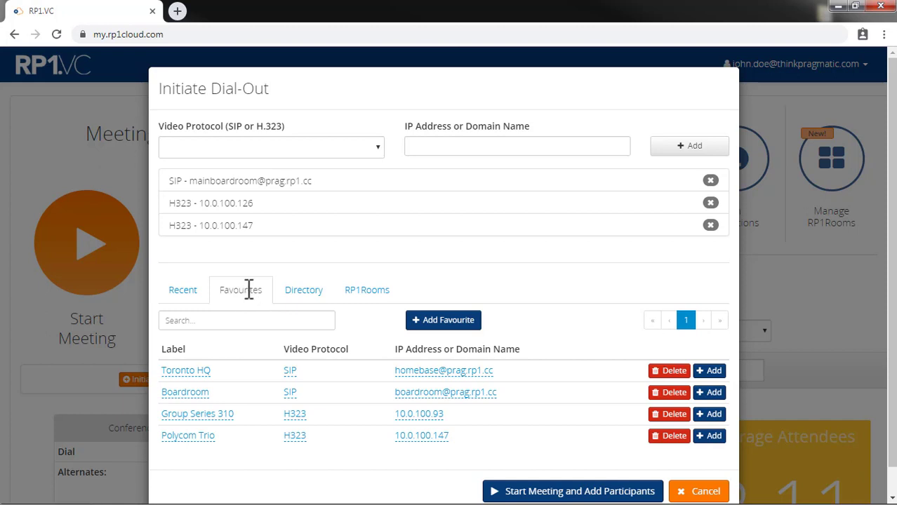
# - Add the Boardroom favourite and, after searching 'group', the Group Series 310 favourite (10.0.100.93)
pyautogui.click(713, 393)
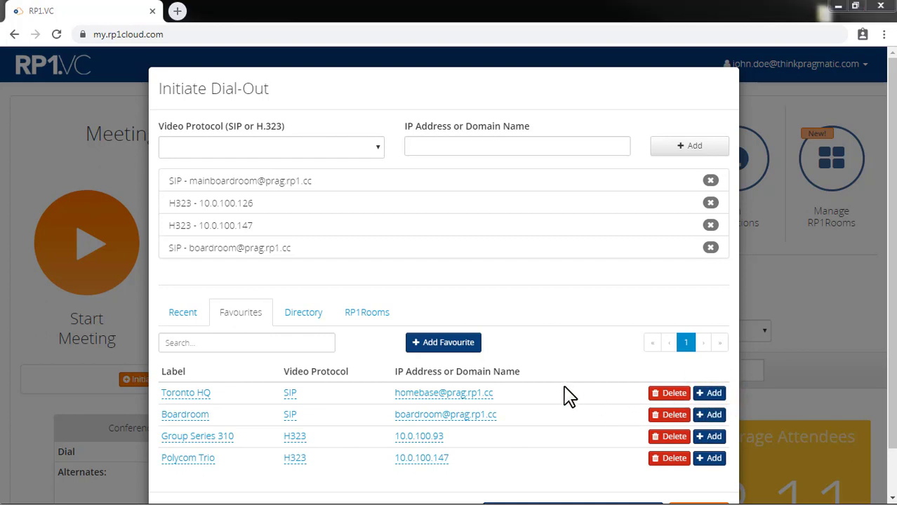
pyautogui.click(188, 313)
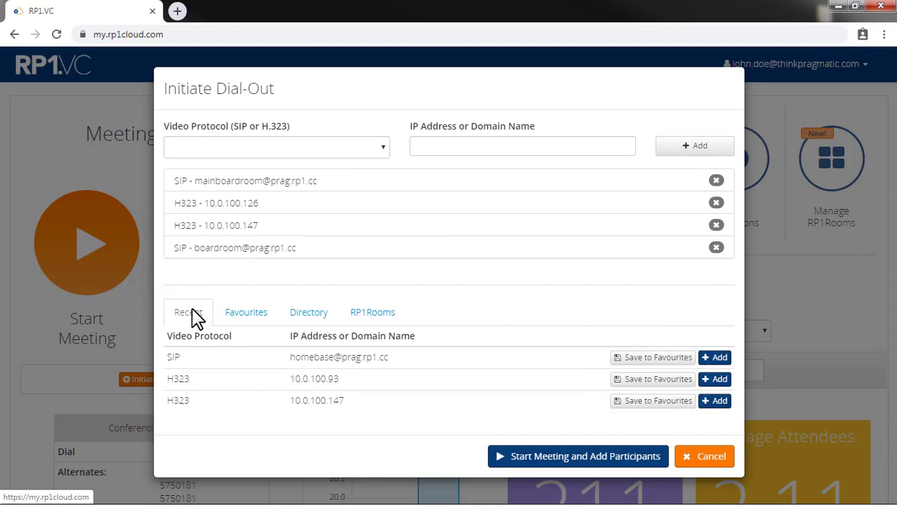
pyautogui.click(254, 316)
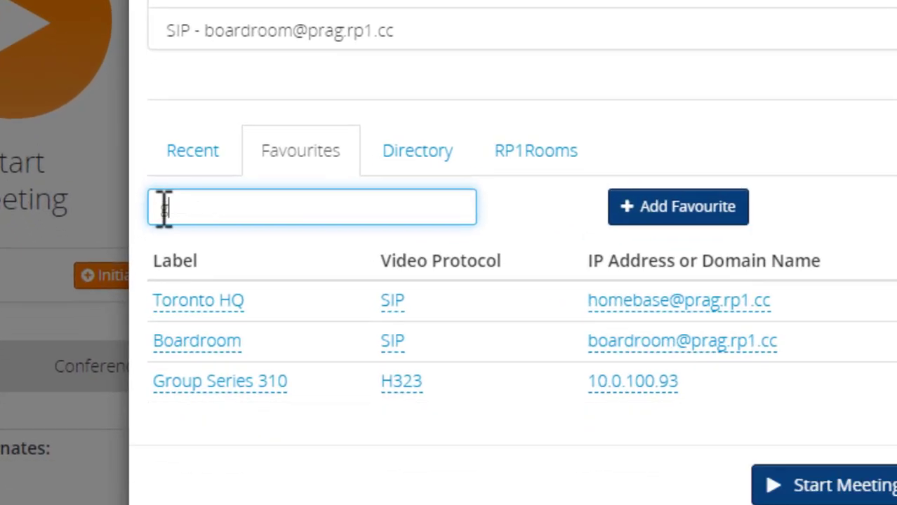
pyautogui.write('group')
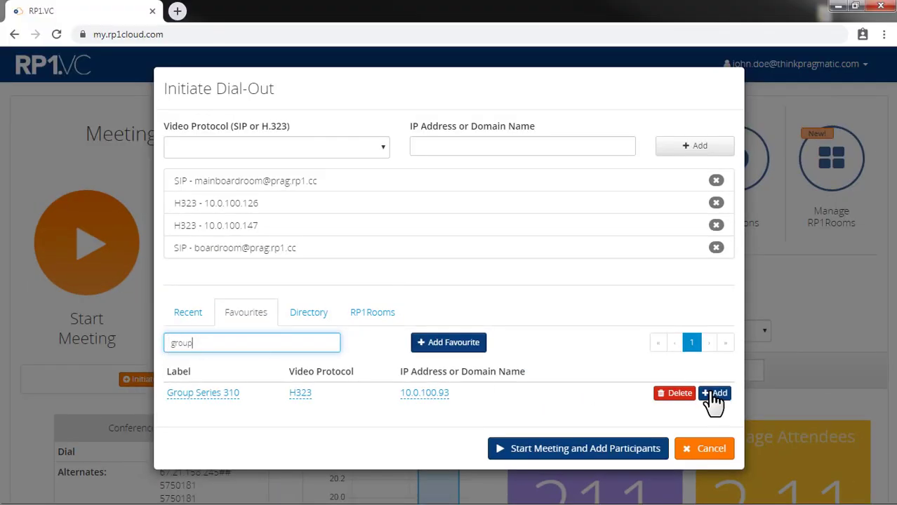
pyautogui.click(713, 393)
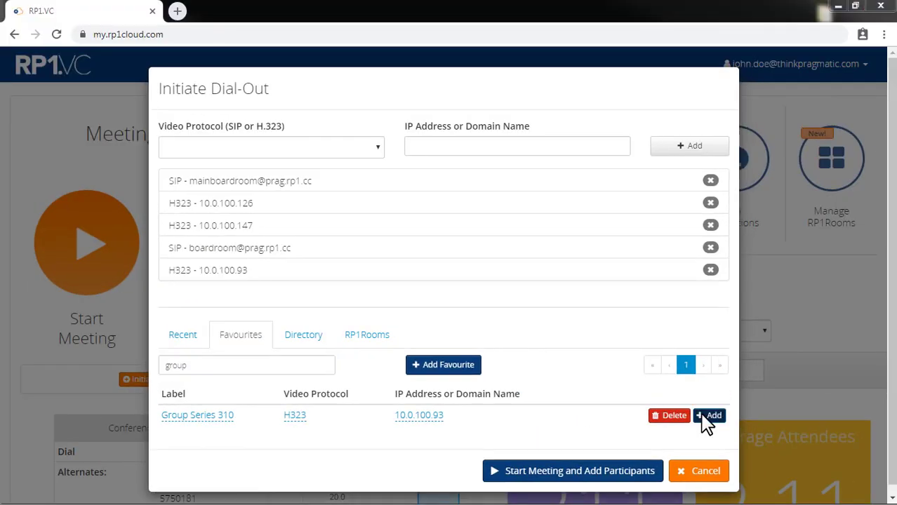
pyautogui.click(303, 336)
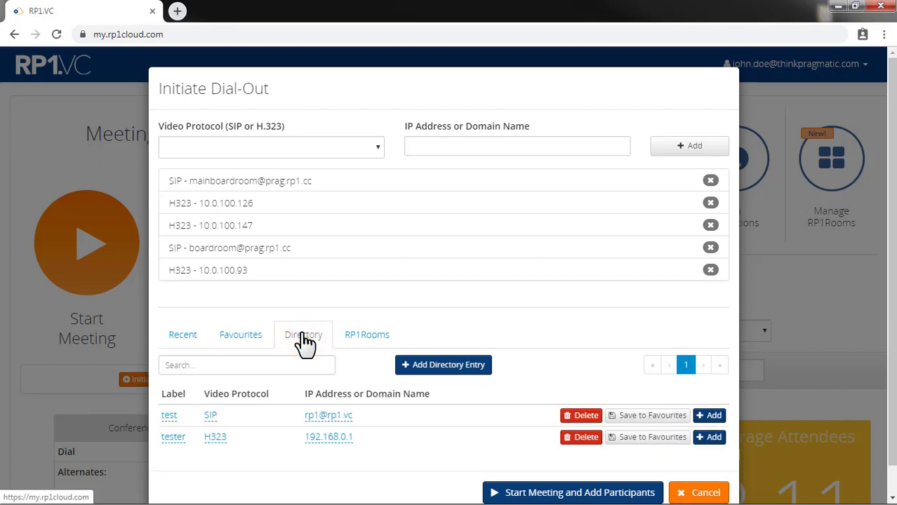
pyautogui.click(423, 372)
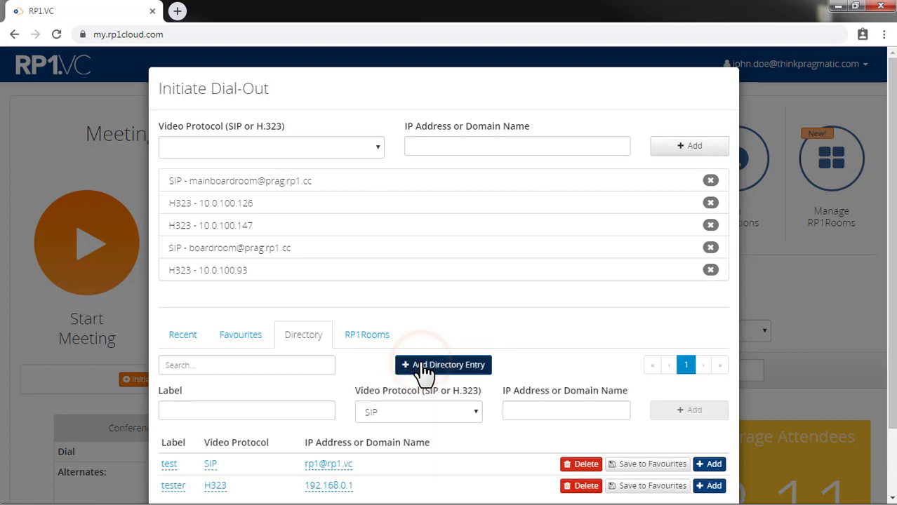
pyautogui.scroll(-2, 423, 372)
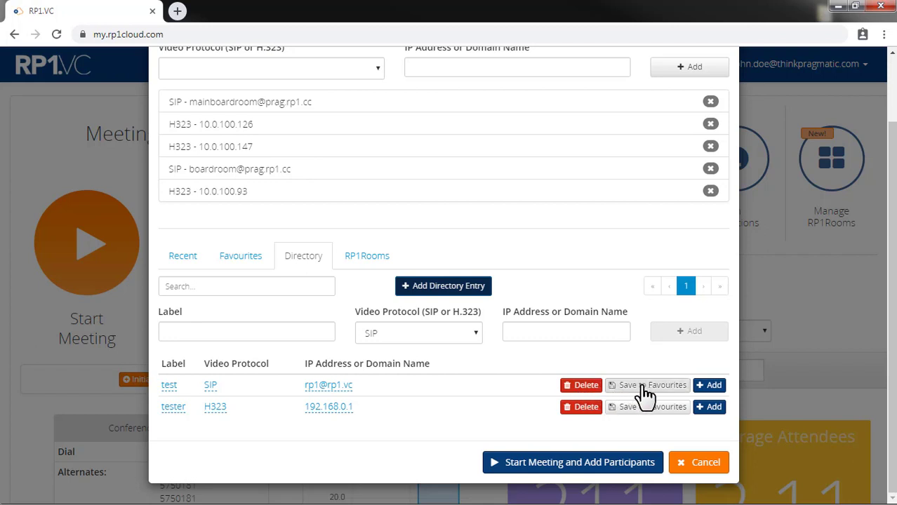
pyautogui.click(709, 386)
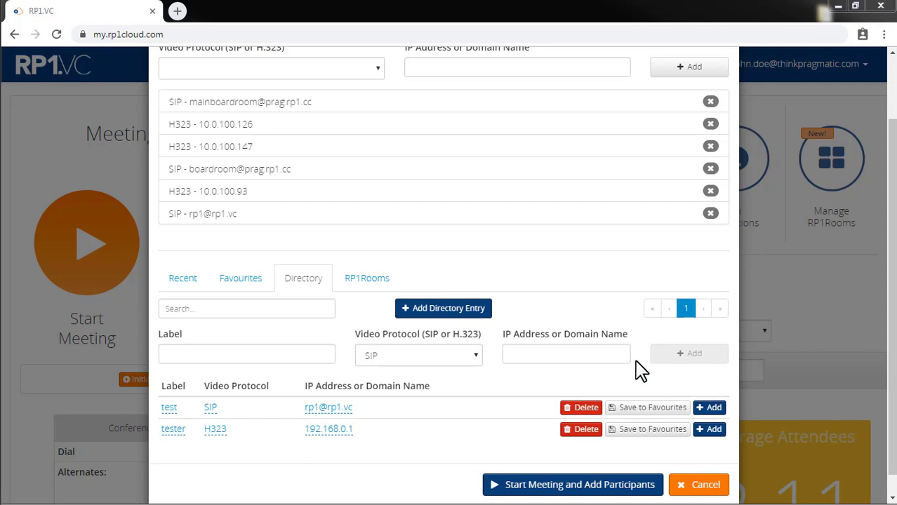
pyautogui.click(377, 279)
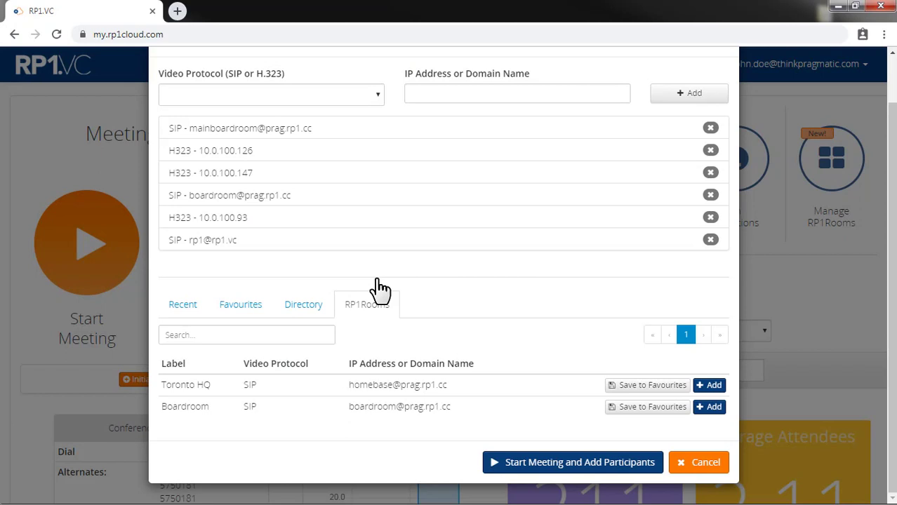
# - Start the meeting, dialing out to all six queued endpoints
pyautogui.scroll(1, 348, 323)
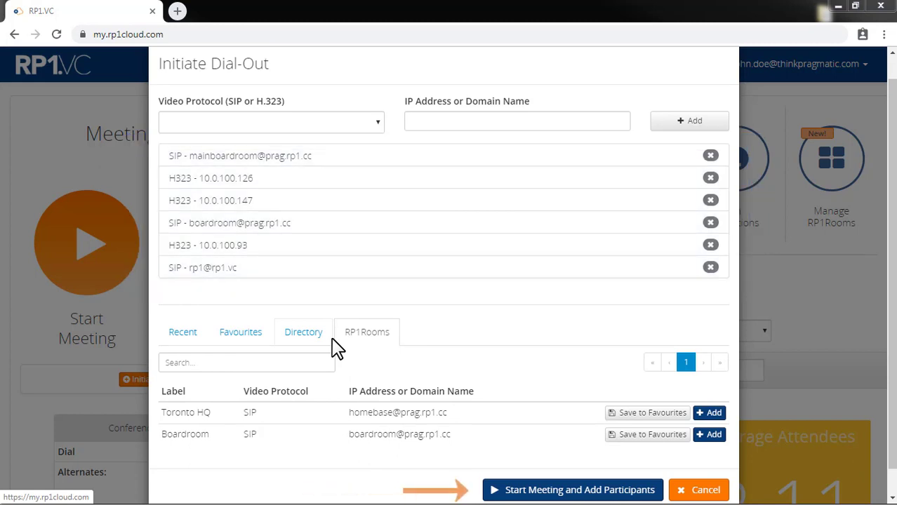
pyautogui.click(544, 492)
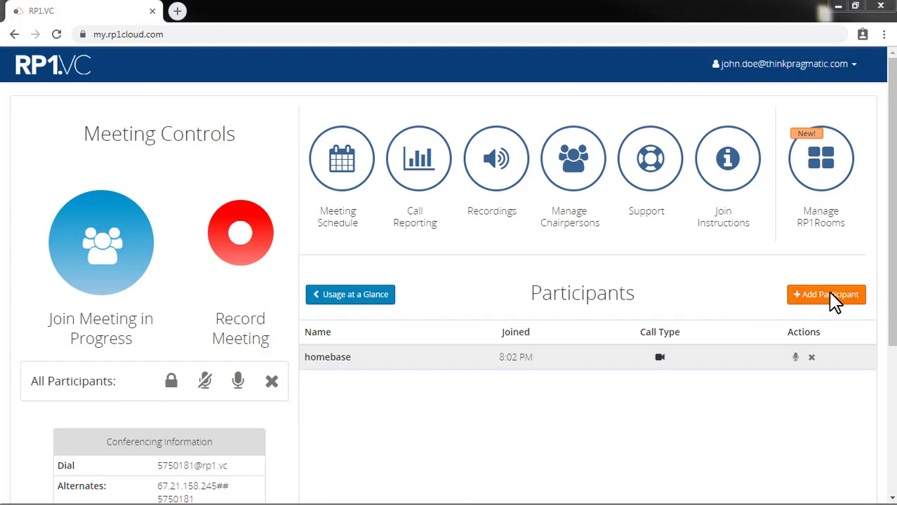
pyautogui.click(822, 296)
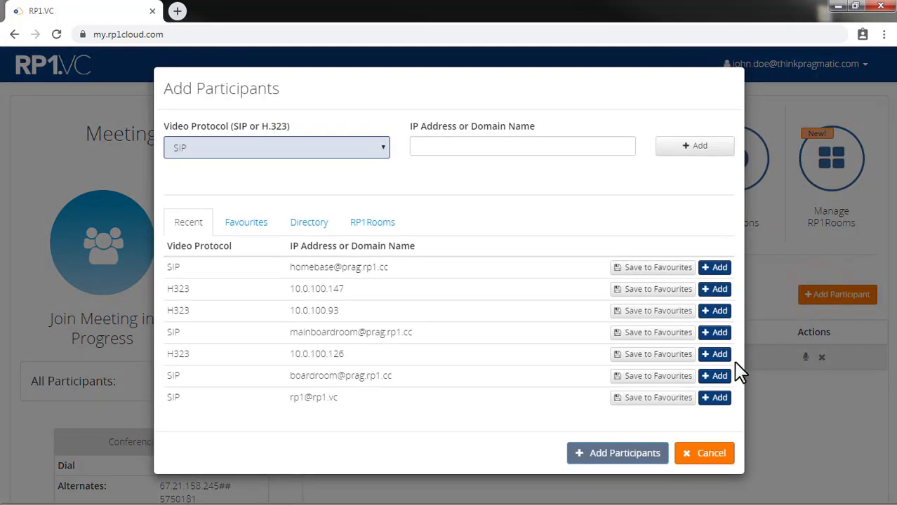
pyautogui.click(715, 376)
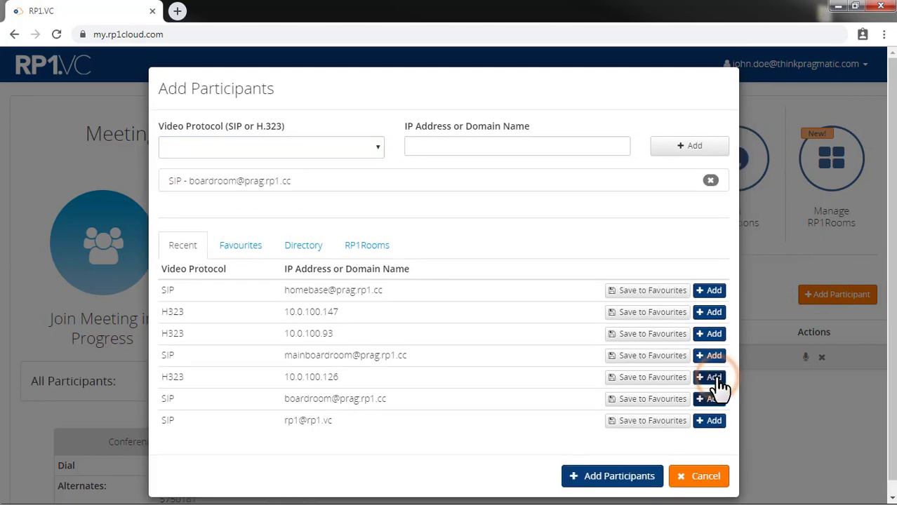
pyautogui.click(618, 474)
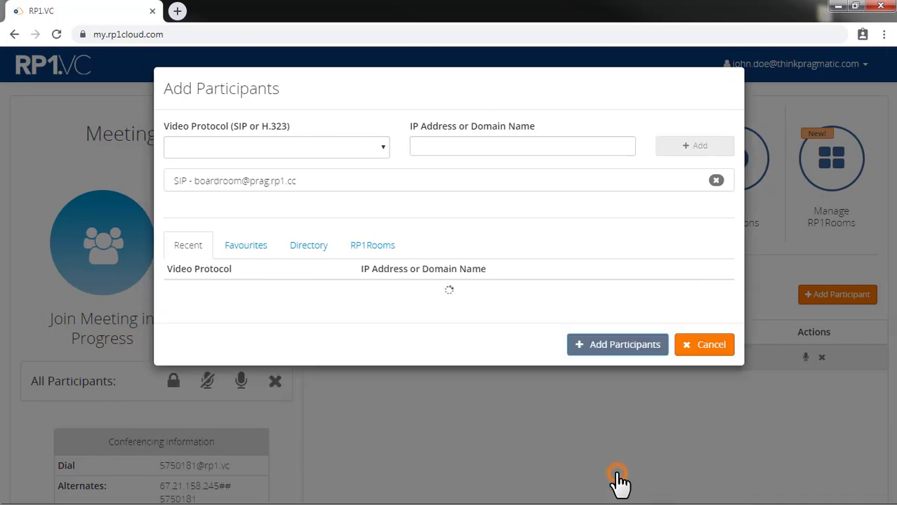